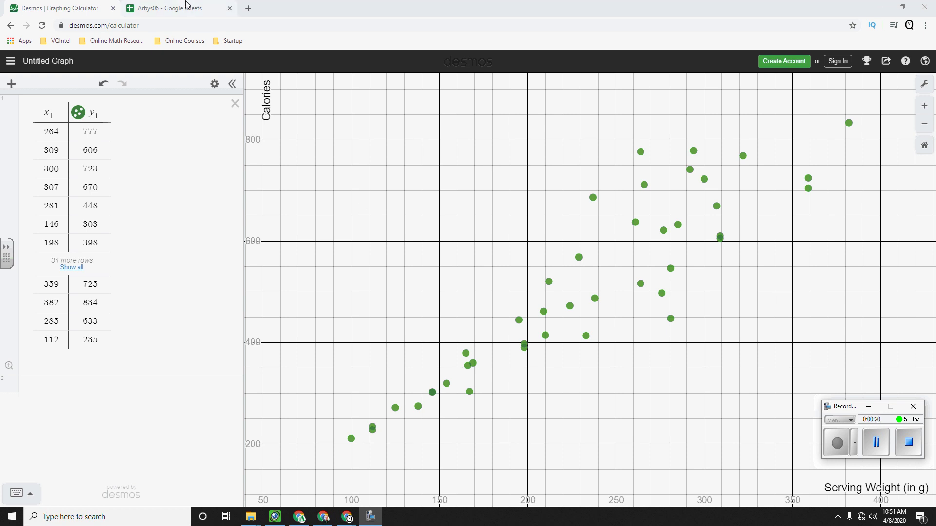
# Step: Delete the x1/y1 table holding all the sandwich data, leaving empty axes
pyautogui.click(235, 103)
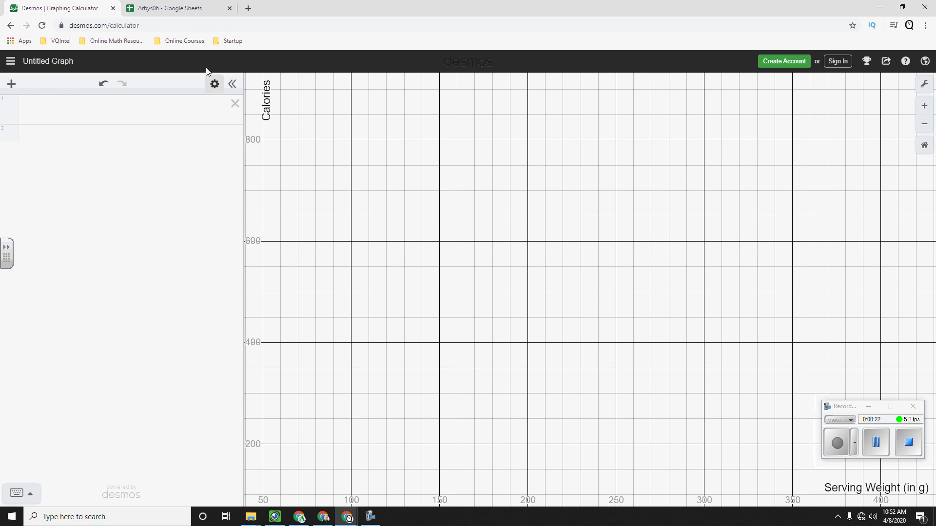
# Step: Copy the beef sandwiches' serving weights and calories (B2:C18) from the Arbys06 sheet
pyautogui.click(185, 7)
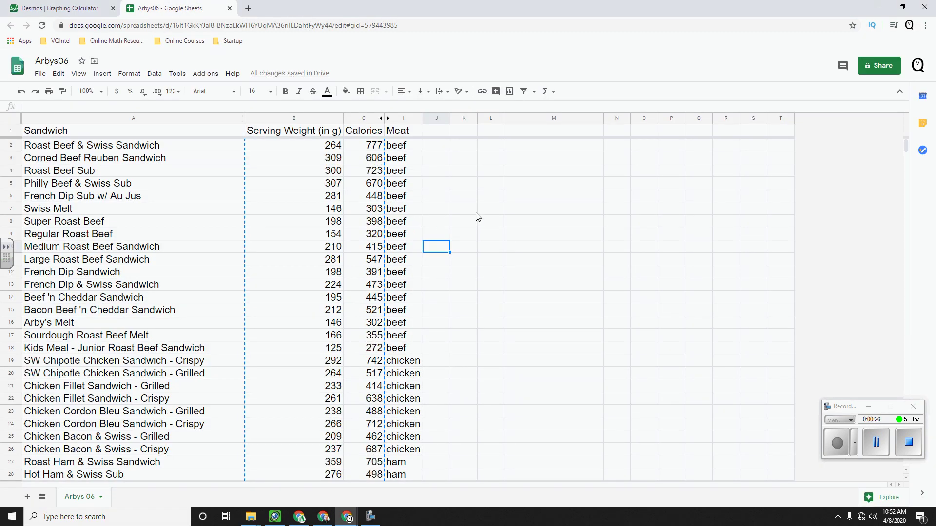
pyautogui.moveTo(322, 146); pyautogui.dragTo(366, 356)
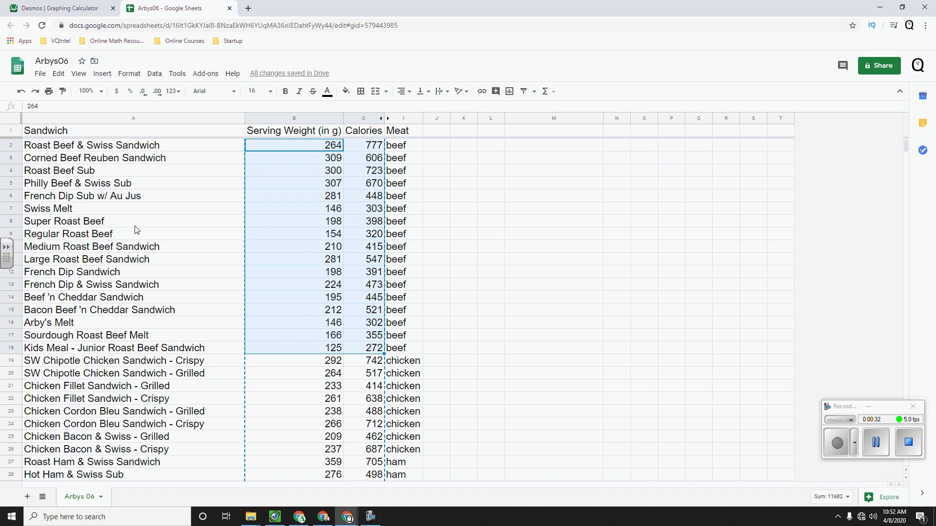
pyautogui.scroll(-1, 120, 304)
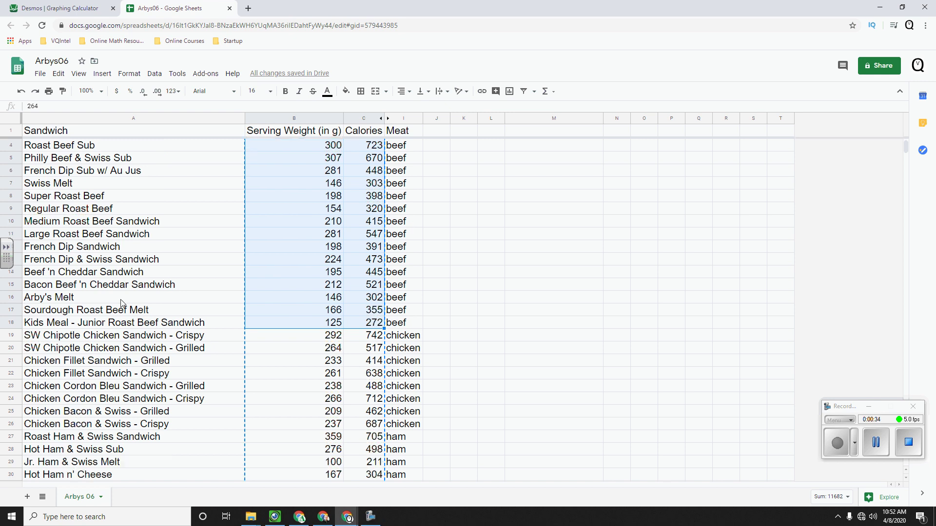
pyautogui.scroll(1, 122, 303)
pyautogui.scroll(-4, 378, 264)
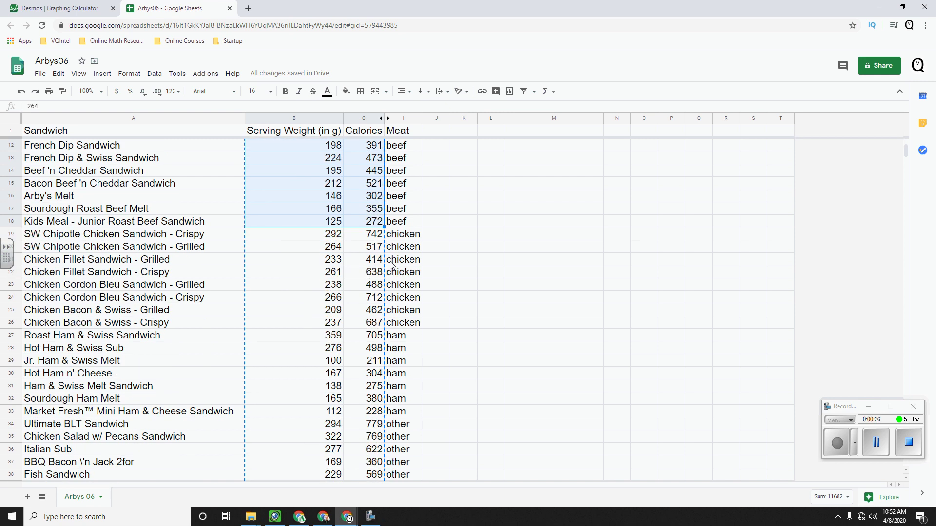
pyautogui.scroll(-1, 404, 276)
pyautogui.scroll(-1, 406, 293)
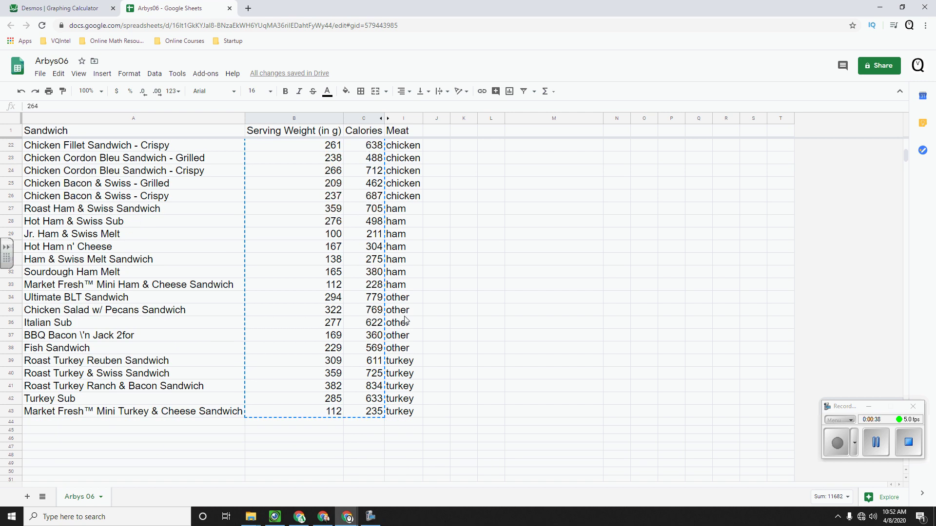
pyautogui.scroll(4, 407, 362)
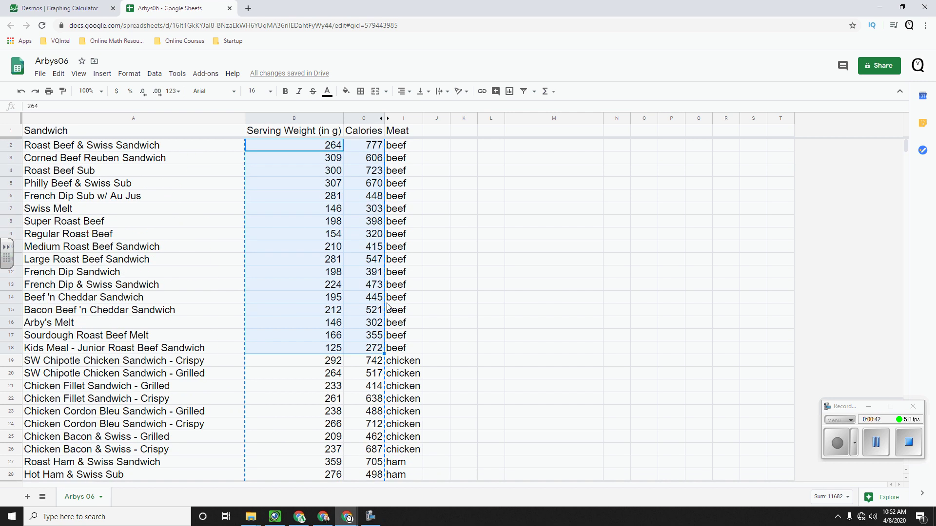
pyautogui.hotkey('ctrl', 'c')
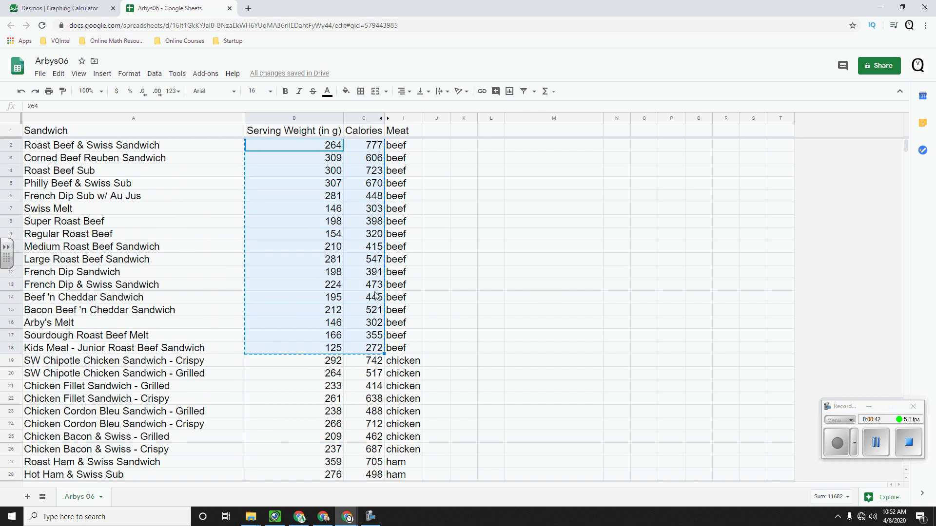
# Step: Add a 'Beef Sandwiches' note in Desmos and paste the beef data below it as a table
pyautogui.click(68, 8)
pyautogui.click(80, 114)
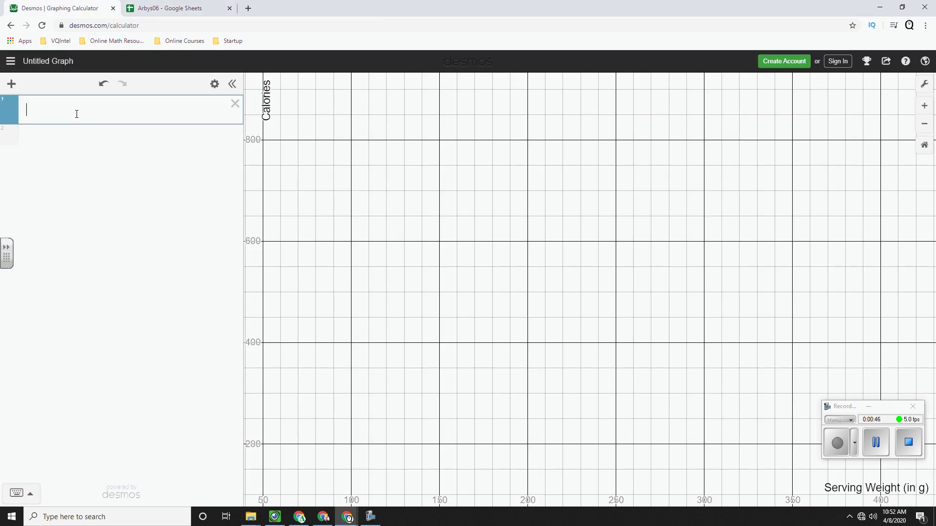
pyautogui.click(12, 83)
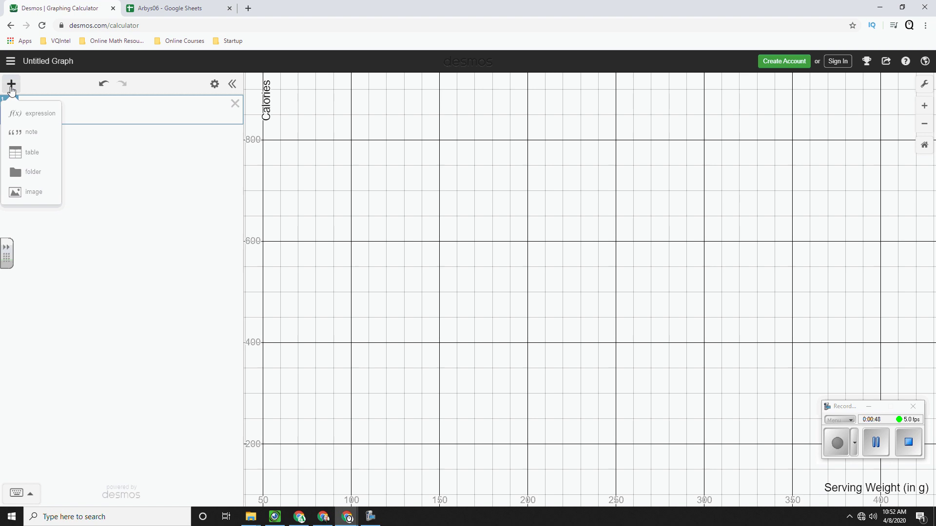
pyautogui.click(35, 134)
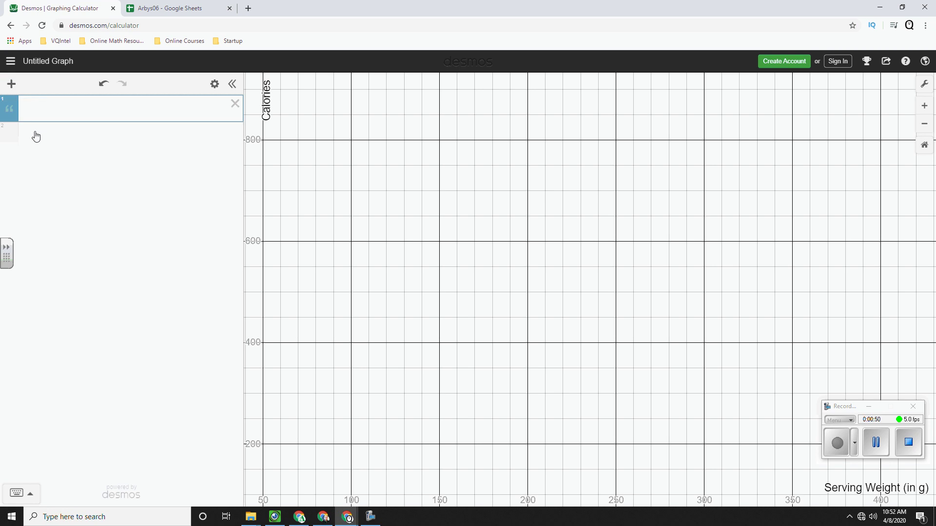
pyautogui.write('Beef Sandwiches')
pyautogui.click(36, 136)
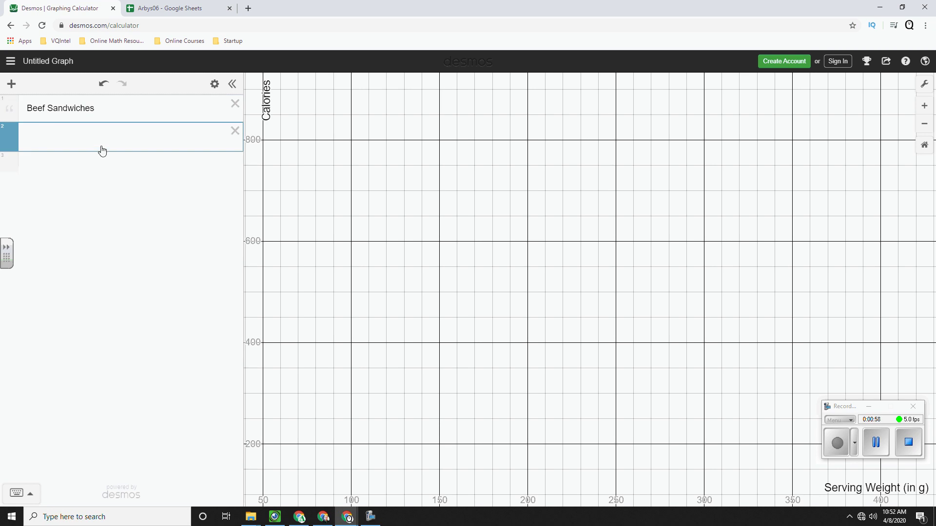
pyautogui.hotkey('ctrl', 'v')
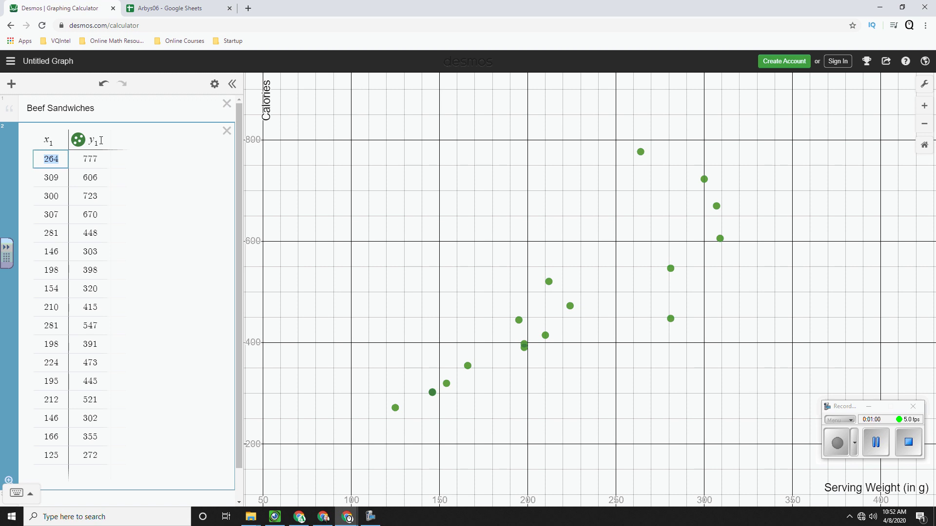
# Step: Colour the beef sandwich points red
pyautogui.click(78, 145)
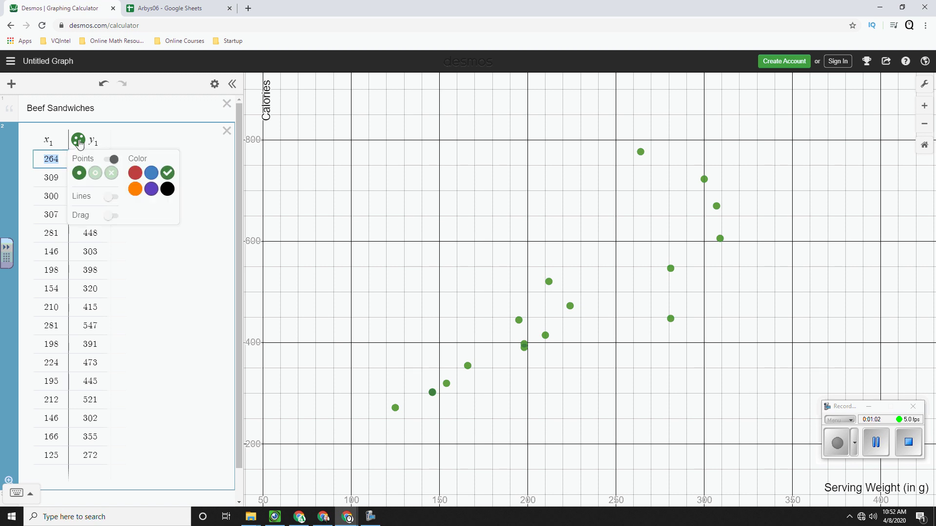
pyautogui.click(136, 176)
pyautogui.click(162, 263)
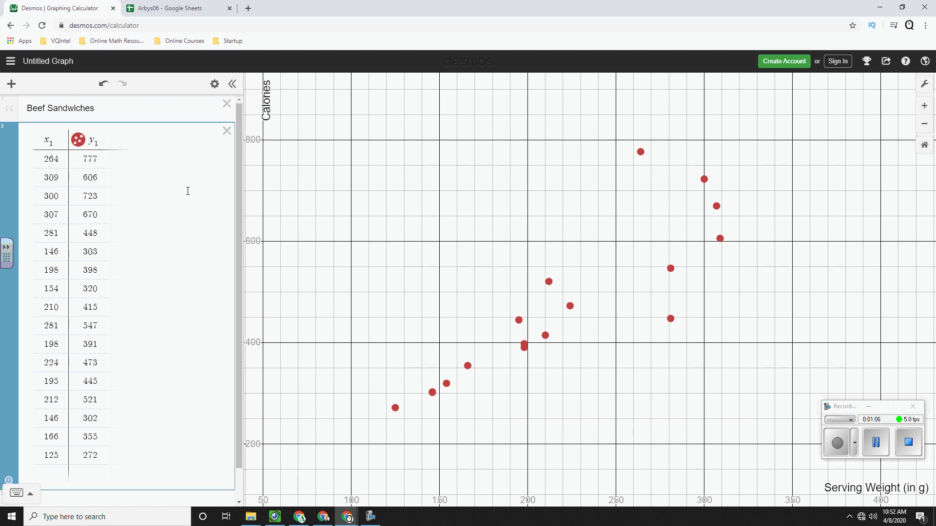
# Step: Select the chicken sandwiches' weights and calories in the Arbys06 sheet
pyautogui.click(176, 8)
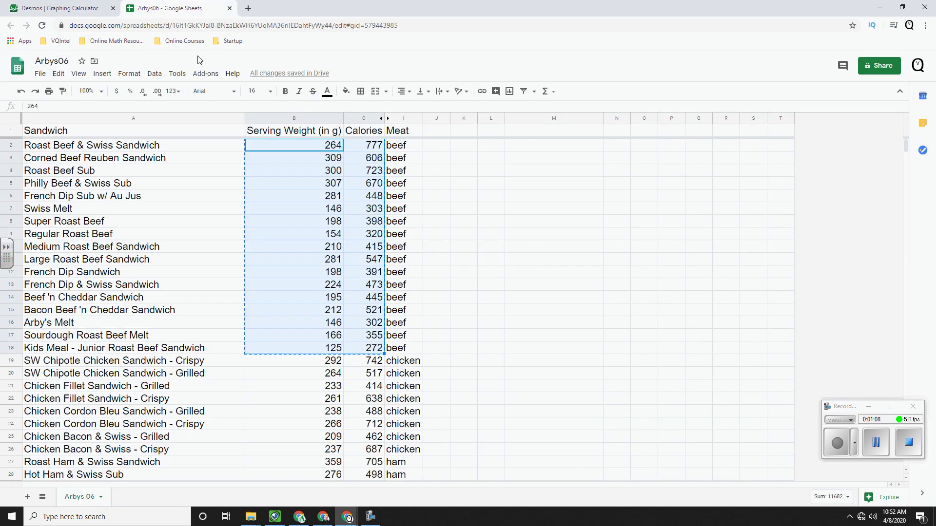
pyautogui.scroll(-3, 324, 317)
pyautogui.moveTo(320, 276); pyautogui.dragTo(380, 361)
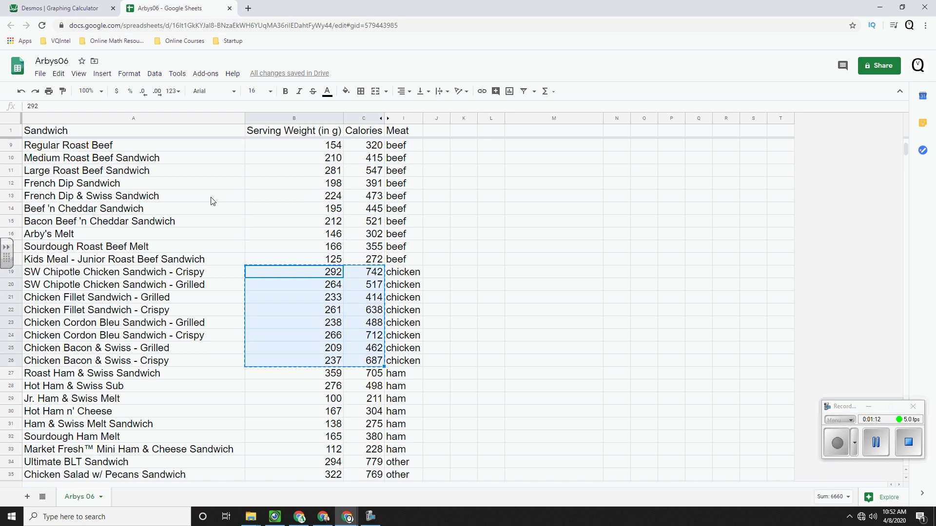
pyautogui.click(74, 13)
# Step: Add a 'Chicken Sandwich' note and paste the chicken data below it as a second table
pyautogui.click(145, 234)
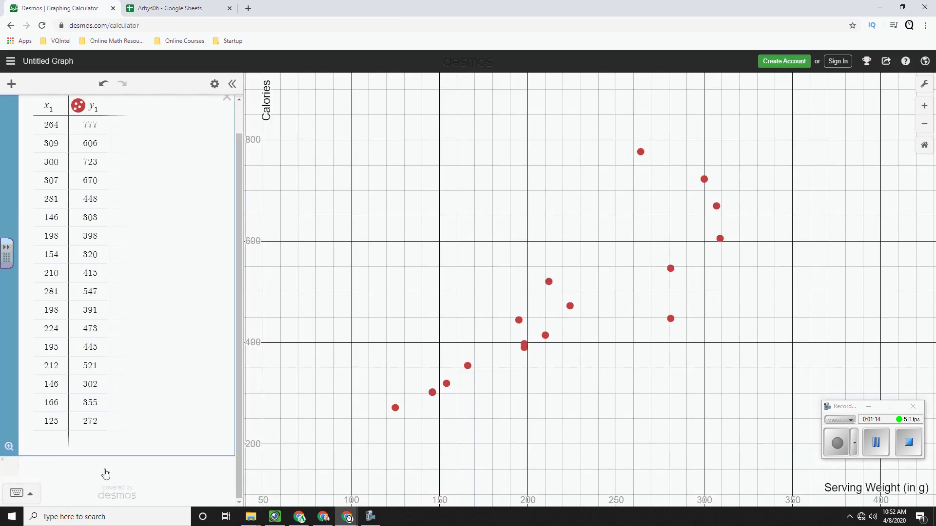
pyautogui.click(107, 473)
pyautogui.hotkey('shift', "'")
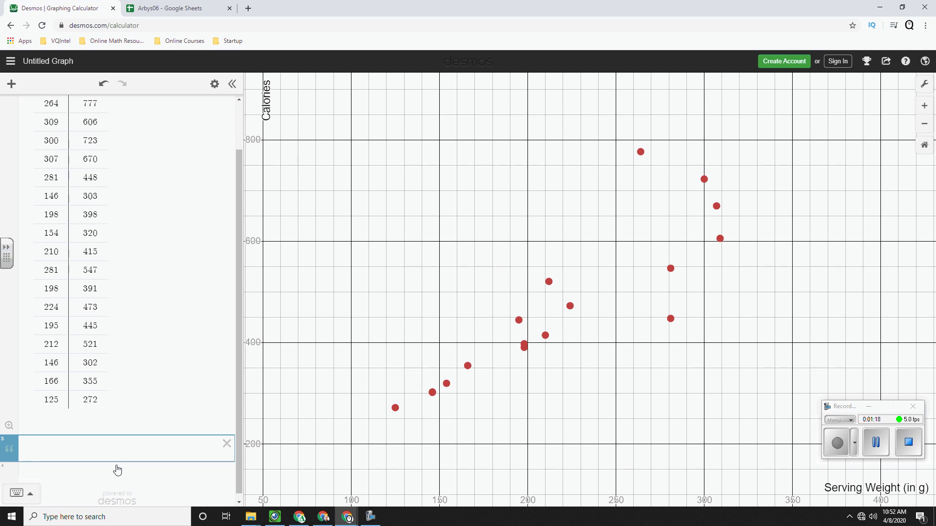
pyautogui.write('Chicken Sandwish')
pyautogui.press('BackSpace')
pyautogui.press('BackSpace')
pyautogui.write('ch')
pyautogui.press('Return')
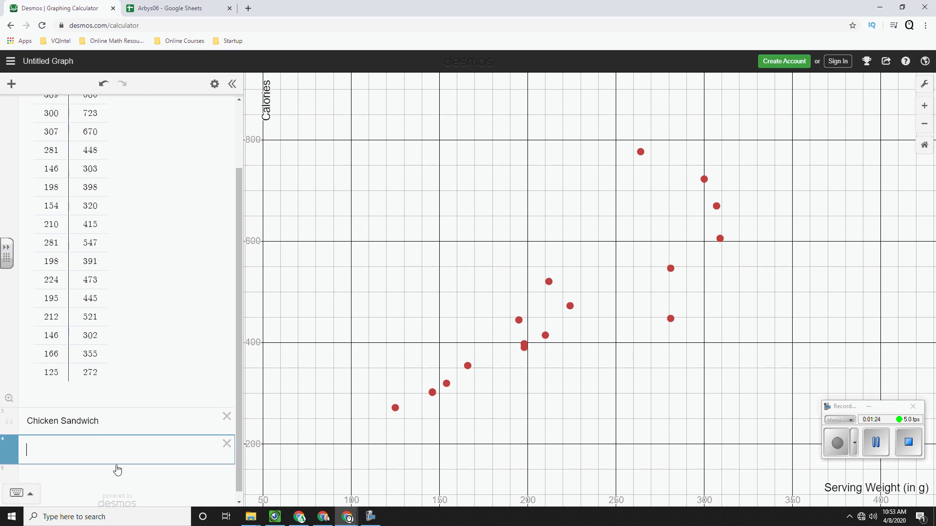
pyautogui.hotkey('ctrl', 'v')
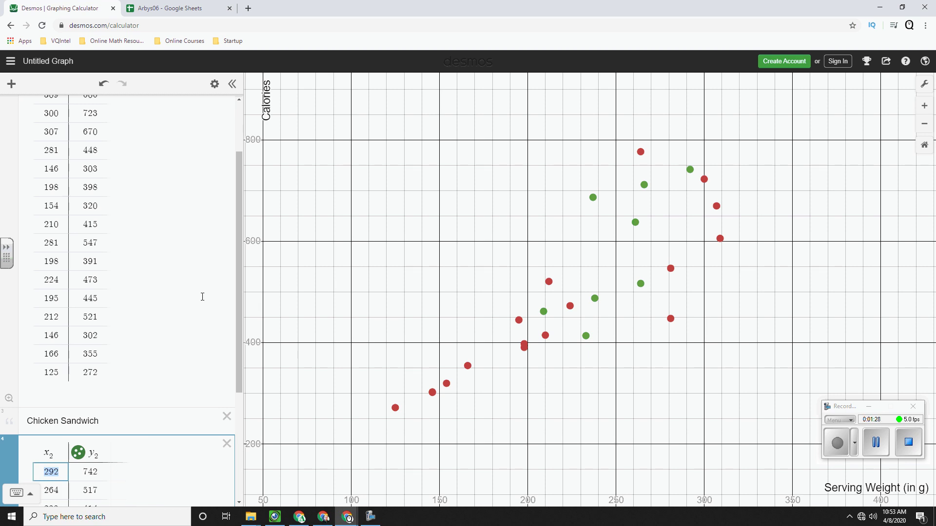
pyautogui.scroll(-4, 198, 304)
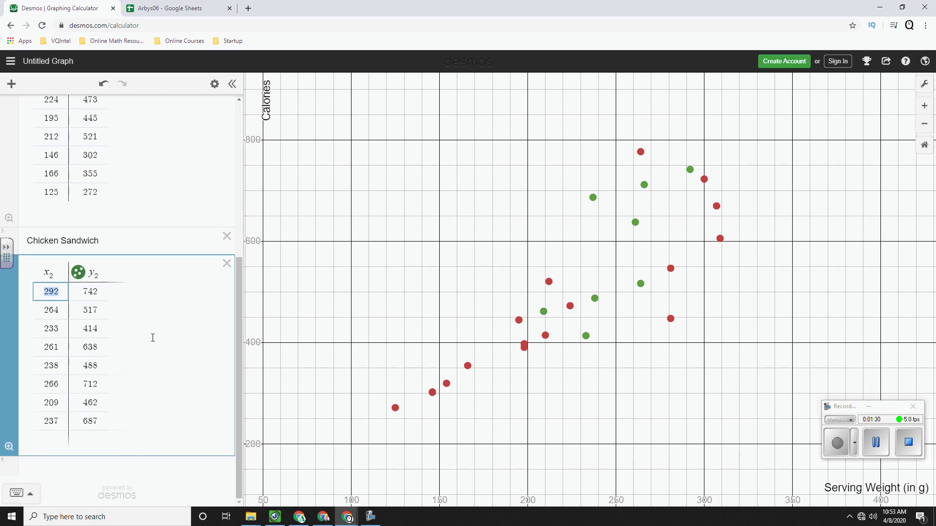
# Step: Copy the ham sandwiches' weights and calories (B27:C33) from the Arbys06 sheet
pyautogui.click(184, 7)
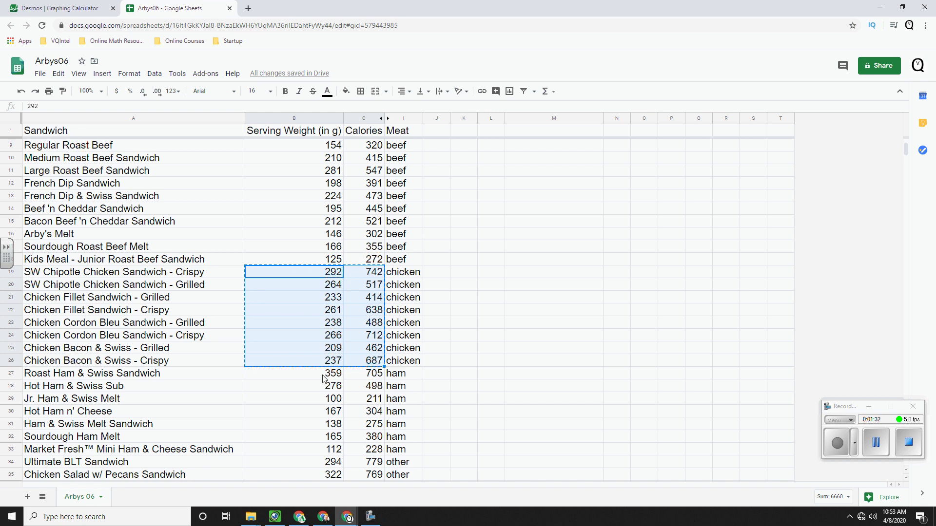
pyautogui.moveTo(323, 373); pyautogui.dragTo(360, 452)
pyautogui.hotkey('ctrl', 'c')
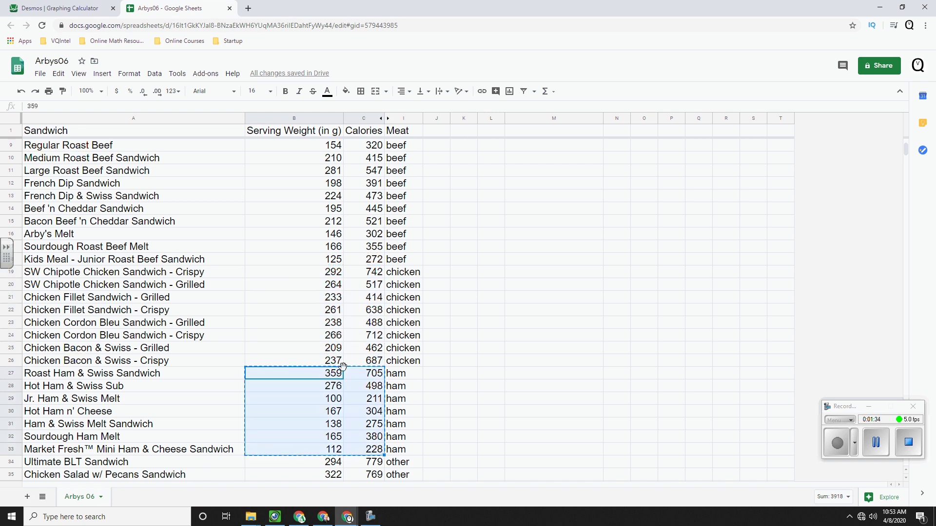
pyautogui.click(54, 8)
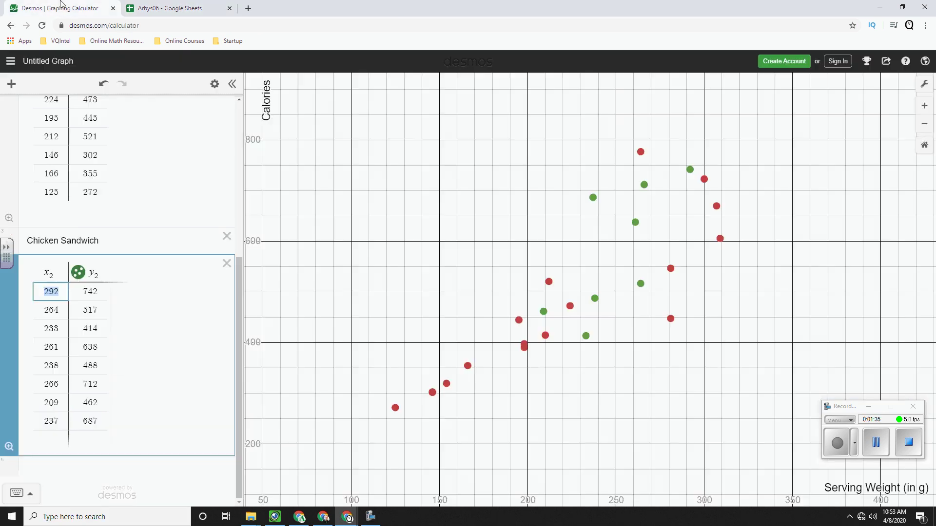
# Step: Add a 'Ham Sandwich' note with the ham data pasted below it as a third table
pyautogui.click(125, 473)
pyautogui.write('"Ham ')
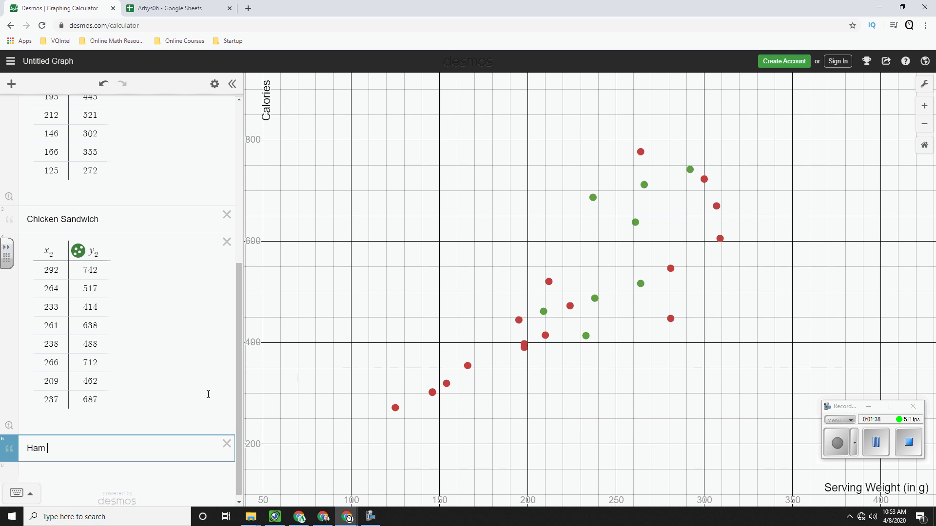
pyautogui.write('Sandwich')
pyautogui.press('Return')
pyautogui.hotkey('ctrl', 'v')
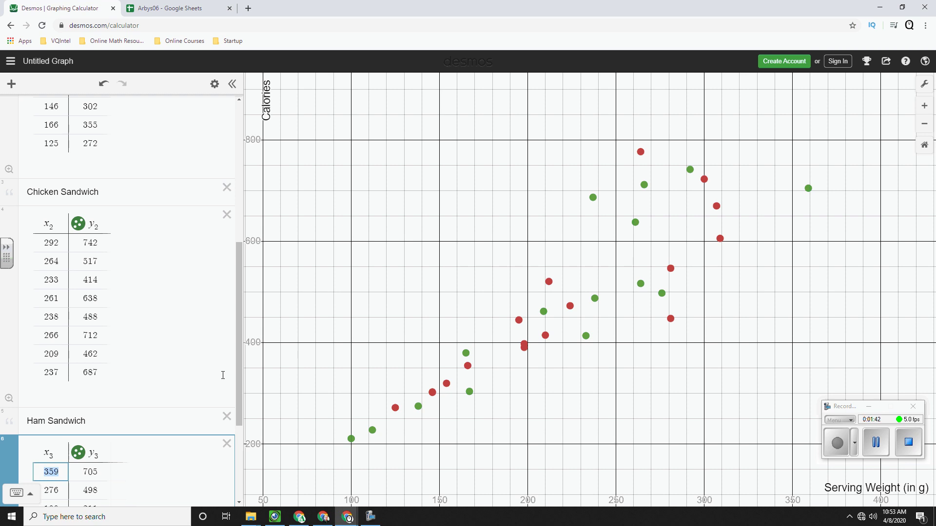
pyautogui.scroll(-3, 211, 366)
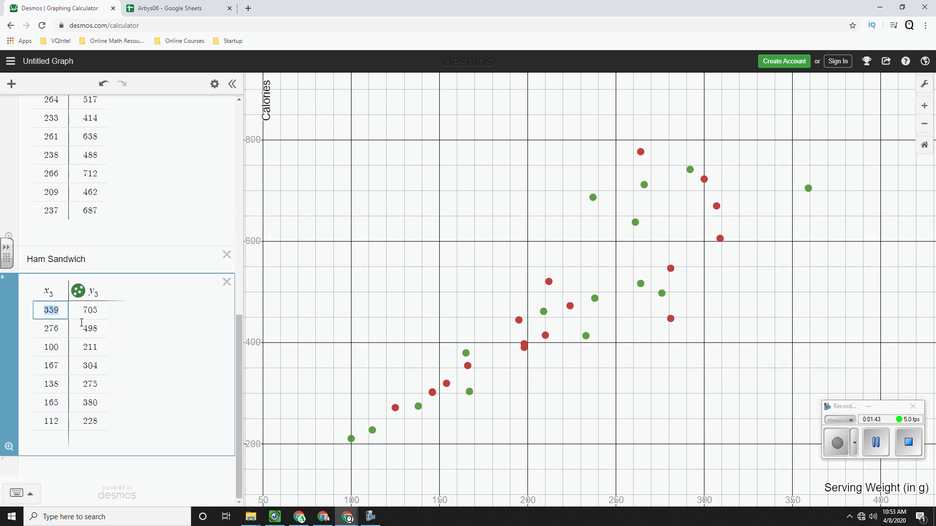
# Step: Colour the ham sandwich points blue
pyautogui.click(78, 293)
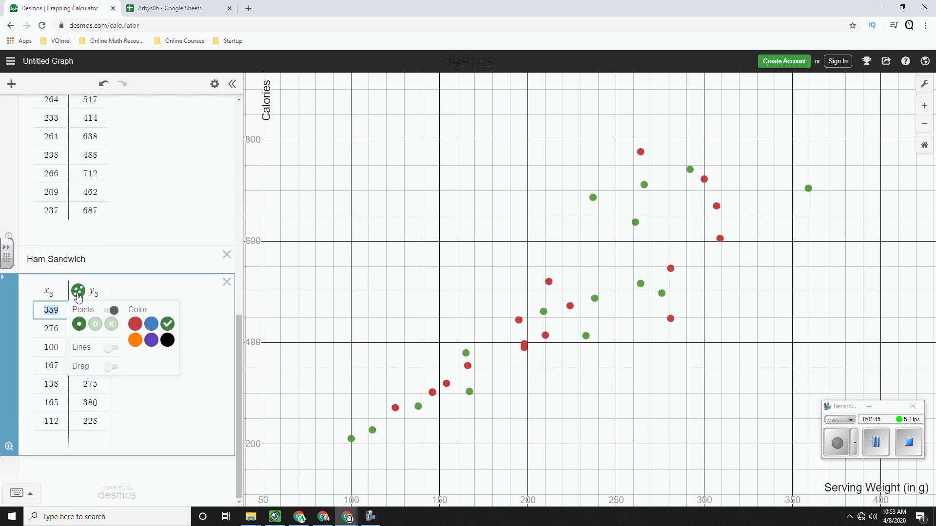
pyautogui.click(152, 325)
pyautogui.click(173, 397)
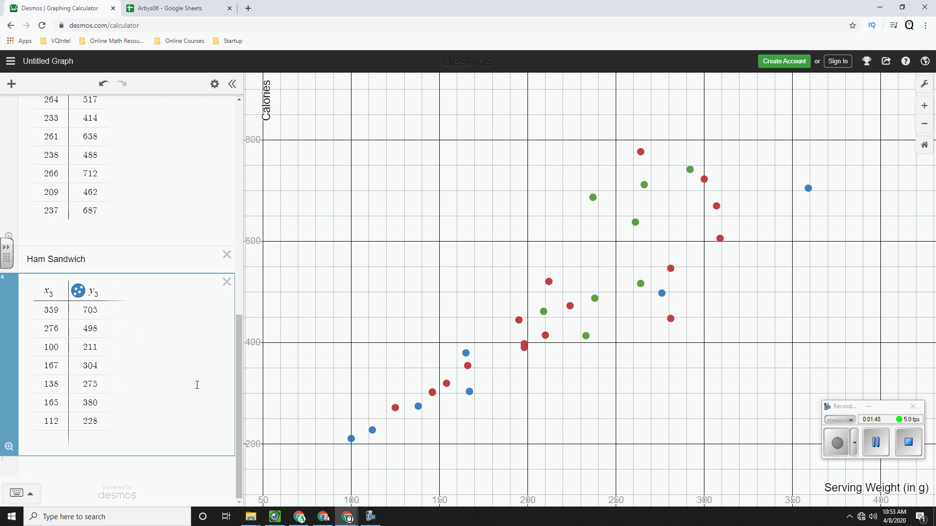
# Step: Copy the other sandwiches' weights and calories (B34:C38) from the Arbys06 sheet
pyautogui.click(169, 7)
pyautogui.scroll(-3, 319, 299)
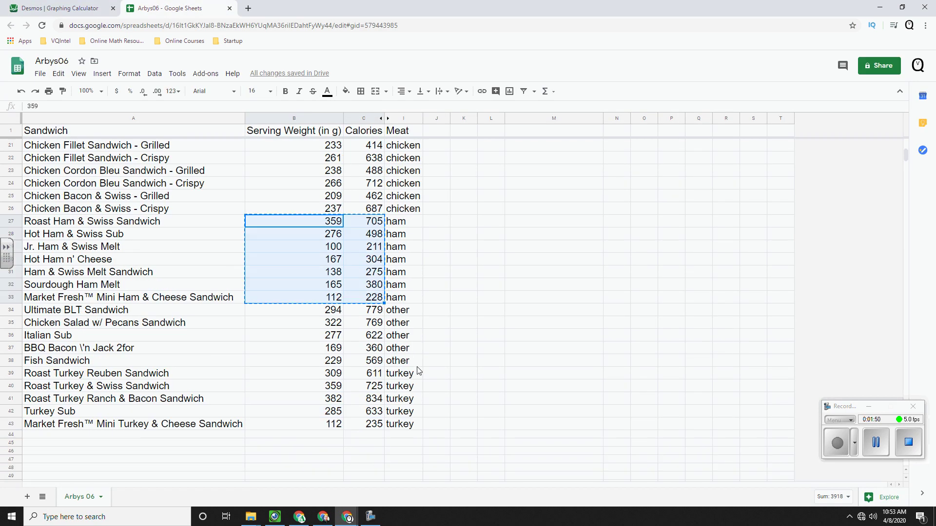
pyautogui.moveTo(326, 315); pyautogui.dragTo(365, 360)
pyautogui.hotkey('ctrl', 'c')
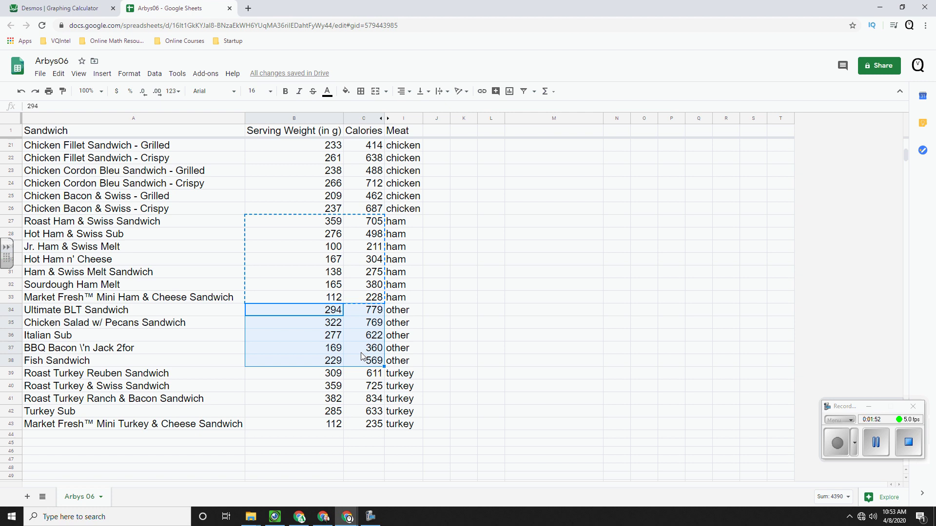
# Step: Add an 'Other Sandwich' note with that data pasted below it as a fourth table
pyautogui.click(68, 8)
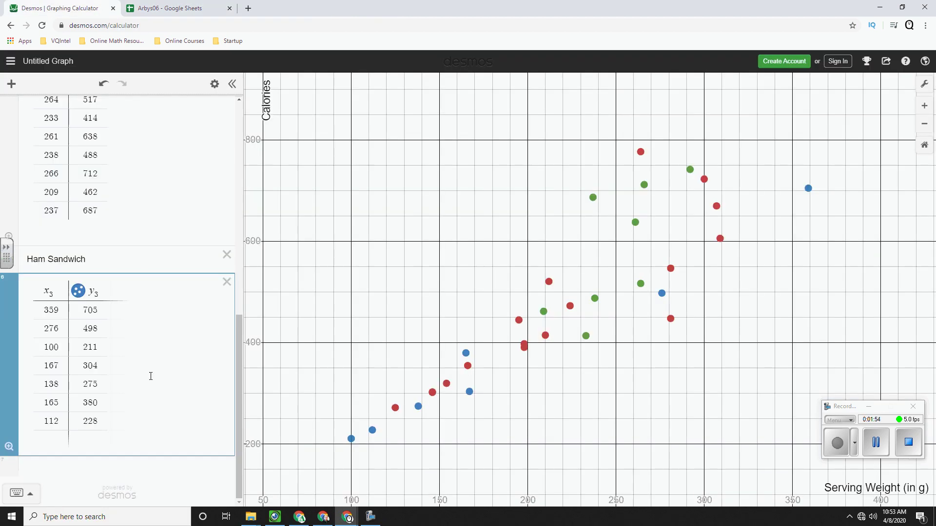
pyautogui.click(144, 474)
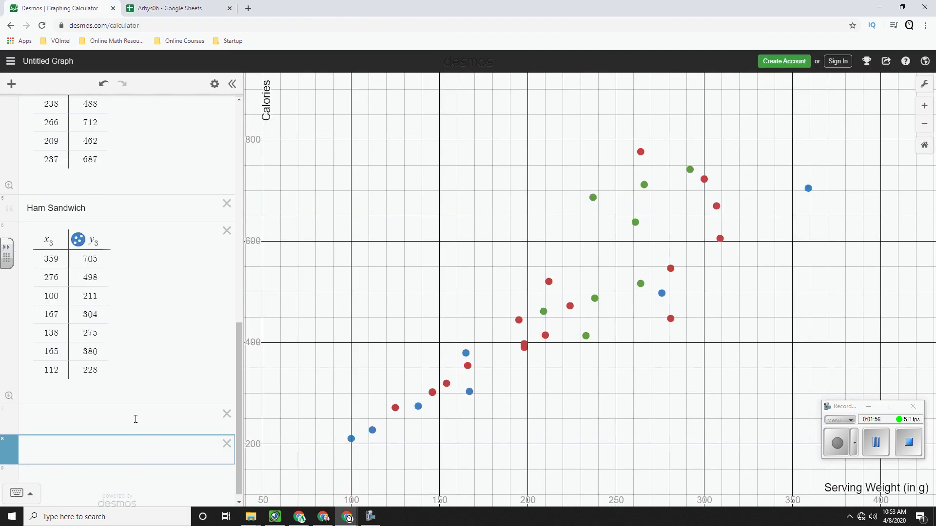
pyautogui.write('Omor')
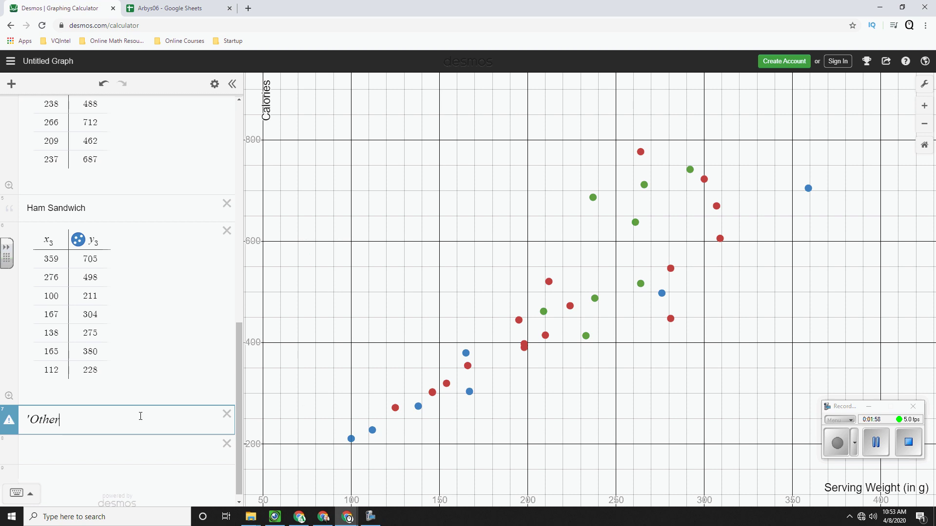
pyautogui.press('BackSpace')
pyautogui.press('BackSpace')
pyautogui.press('BackSpace')
pyautogui.press('BackSpace')
pyautogui.write('"')
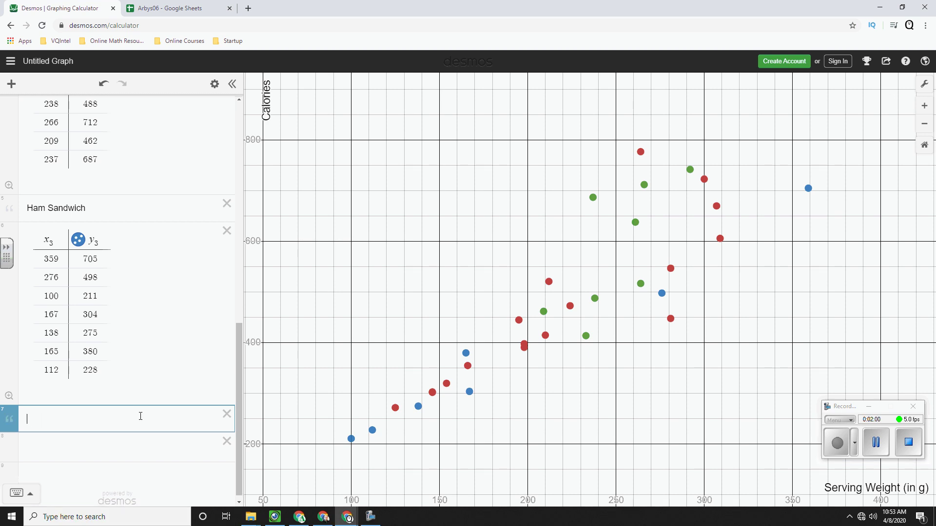
pyautogui.write('Other Sandwich')
pyautogui.press('Return')
pyautogui.hotkey('ctrl', 'v')
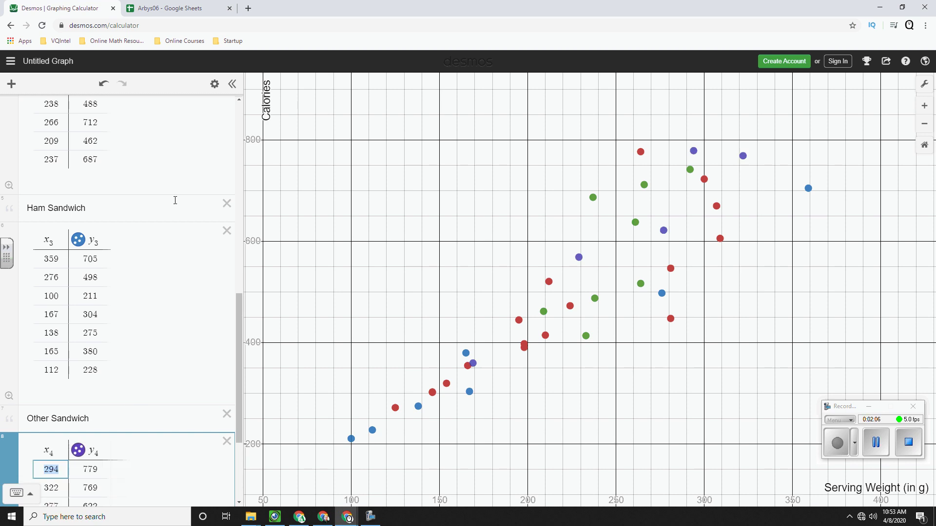
pyautogui.click(161, 8)
pyautogui.scroll(-3, 298, 292)
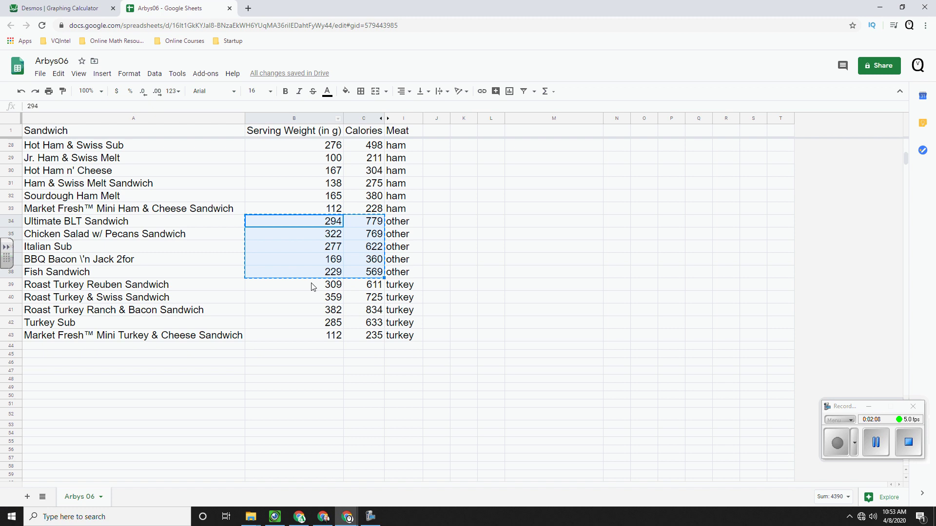
# Step: Copy the turkey data (B39:C43) and paste it under a new 'Turkey Sandwich' note
pyautogui.moveTo(314, 287); pyautogui.dragTo(374, 338)
pyautogui.hotkey('ctrl', 'c')
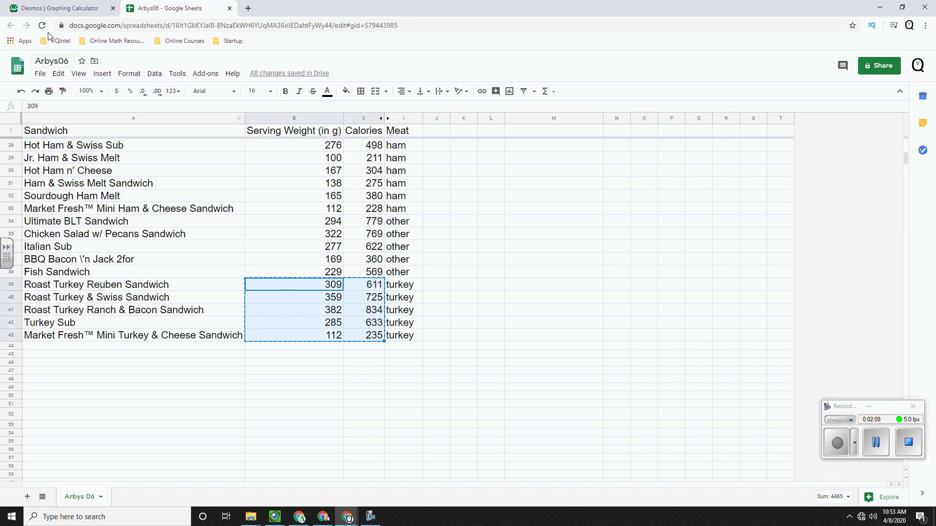
pyautogui.click(63, 8)
pyautogui.scroll(-3, 120, 279)
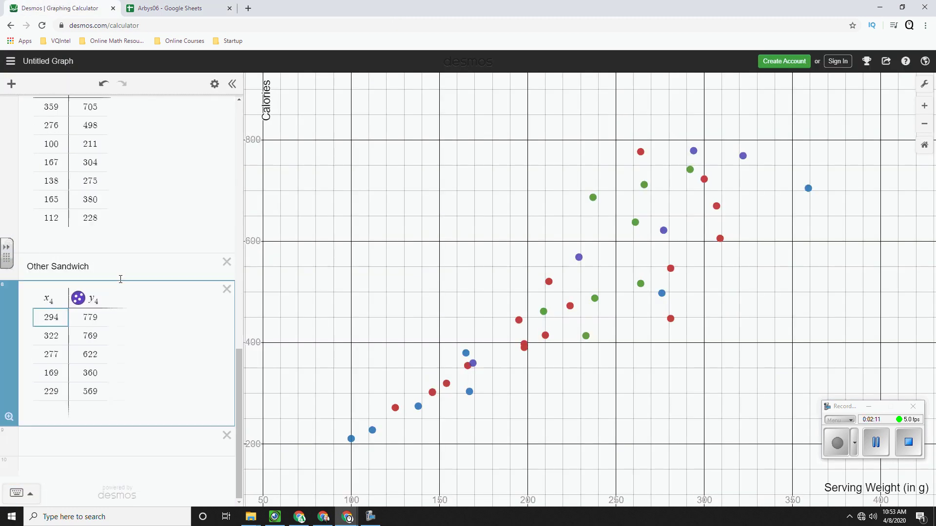
pyautogui.click(108, 439)
pyautogui.write('Turk')
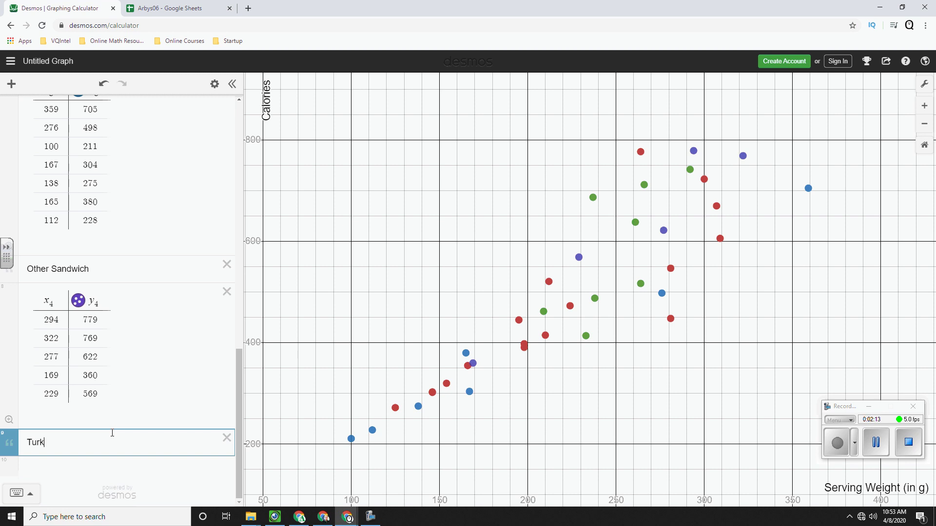
pyautogui.write('ey Sandwich')
pyautogui.press('Return')
pyautogui.hotkey('ctrl', 'v')
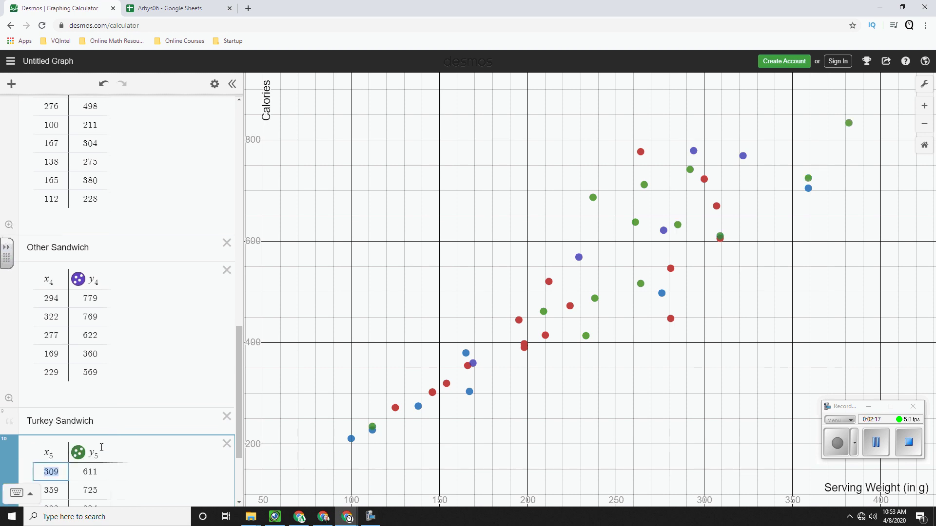
pyautogui.scroll(6, 117, 429)
pyautogui.scroll(-8, 113, 425)
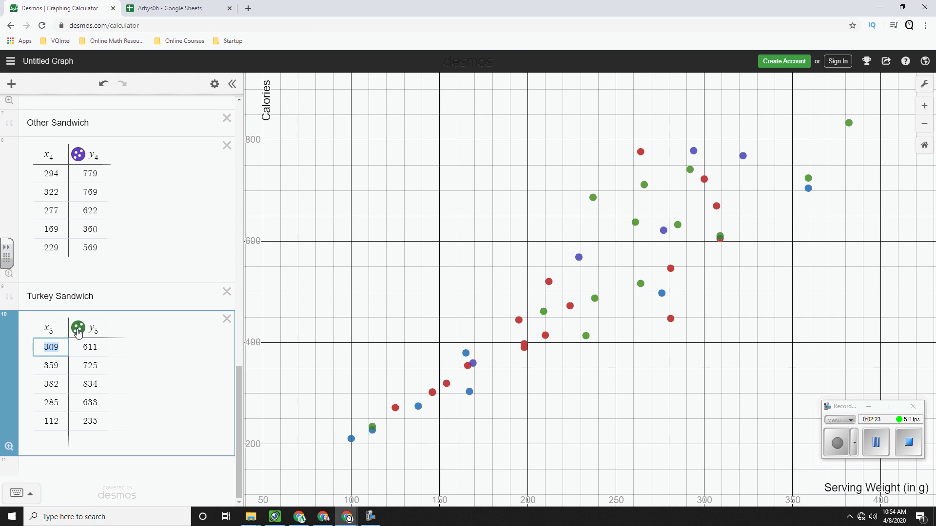
# Step: Colour the turkey sandwich points orange
pyautogui.click(78, 334)
pyautogui.click(135, 378)
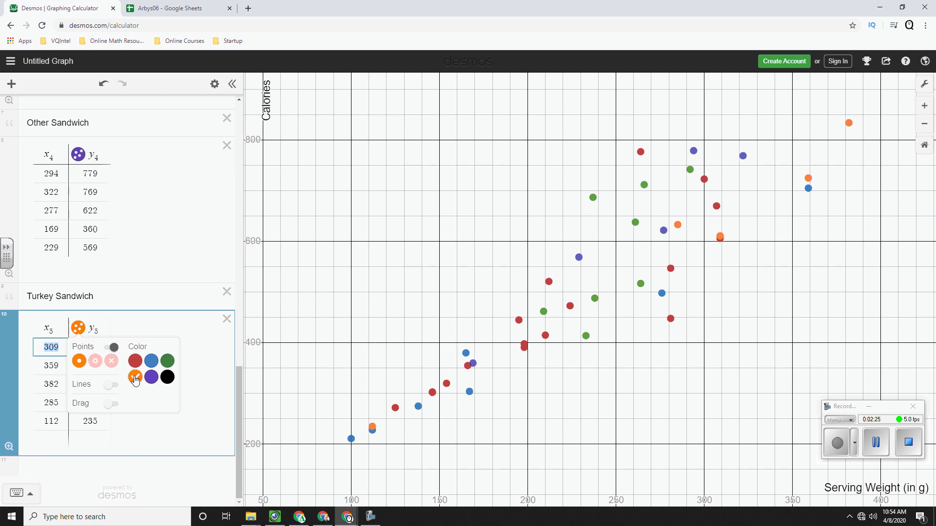
pyautogui.click(311, 356)
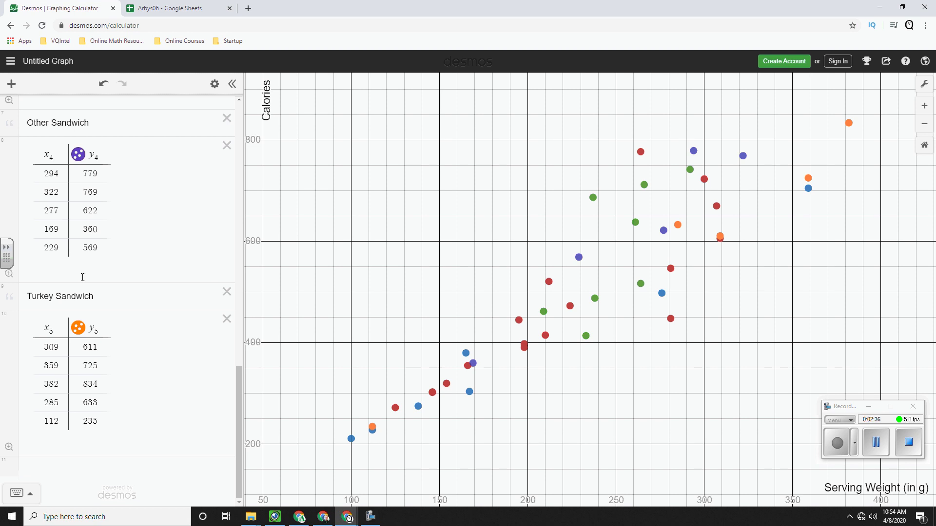
# Step: Delete the Turkey Sandwich and Other Sandwich notes along with their data tables
pyautogui.scroll(10, 83, 276)
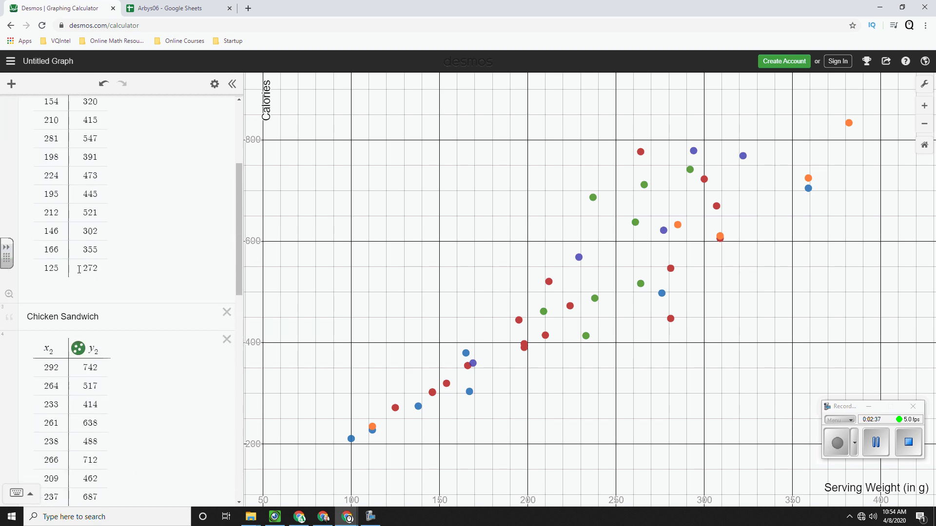
pyautogui.scroll(4, 81, 269)
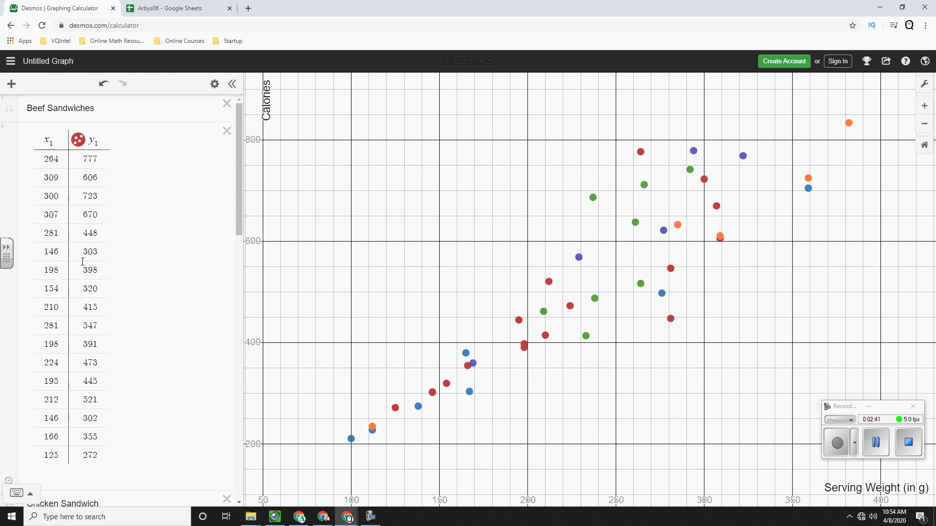
pyautogui.scroll(-12, 123, 242)
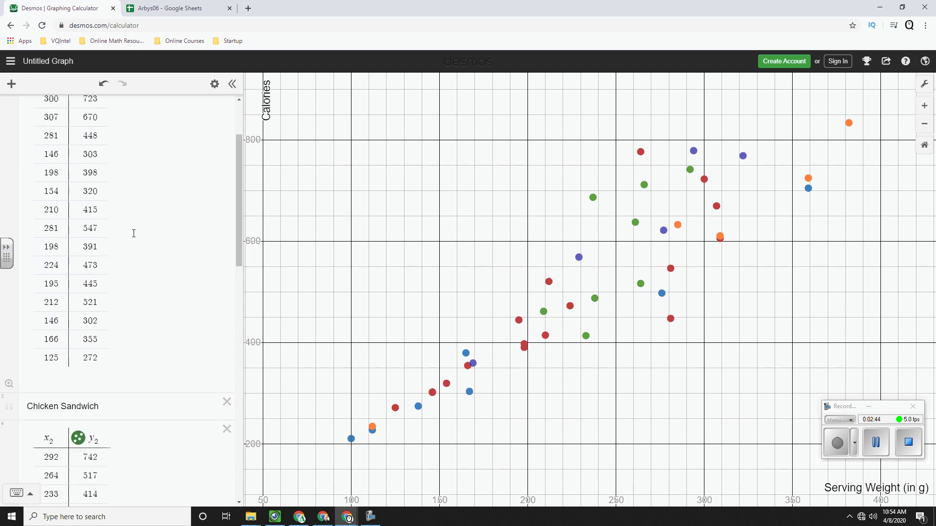
pyautogui.scroll(-3, 144, 229)
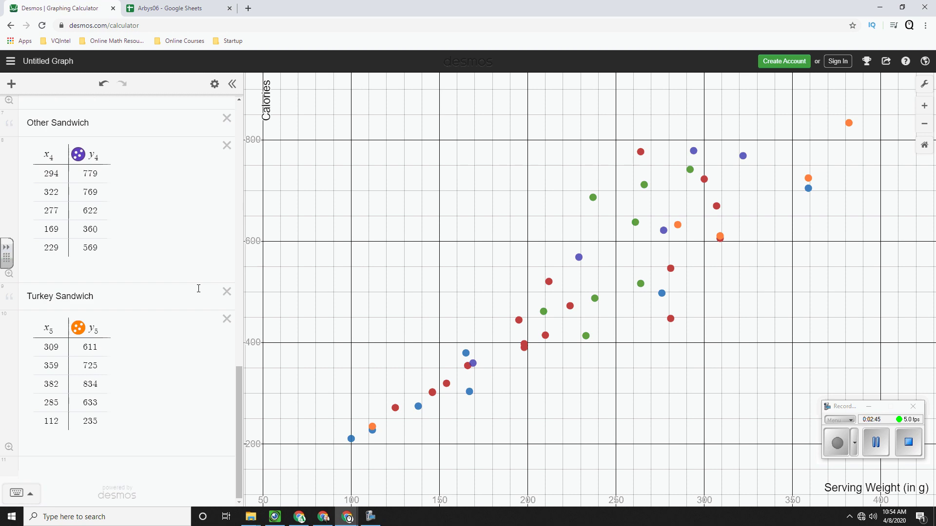
pyautogui.click(226, 293)
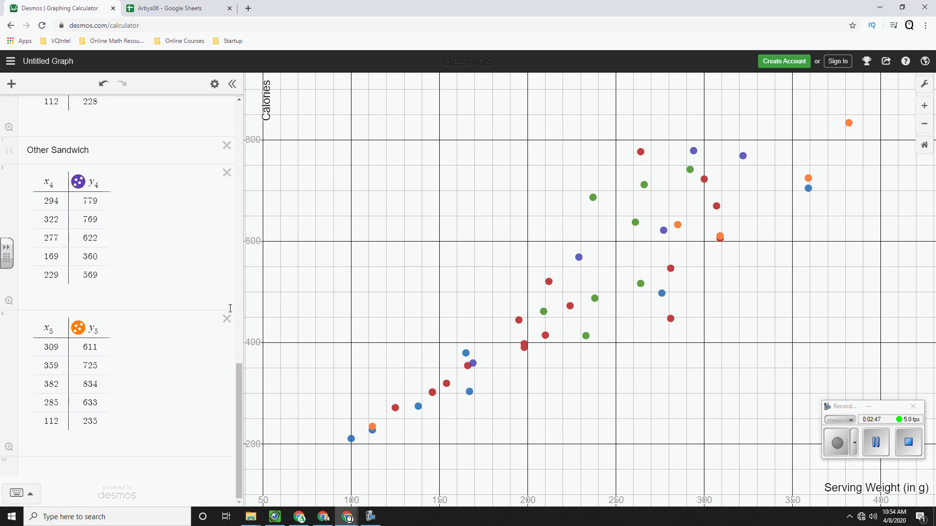
pyautogui.click(227, 320)
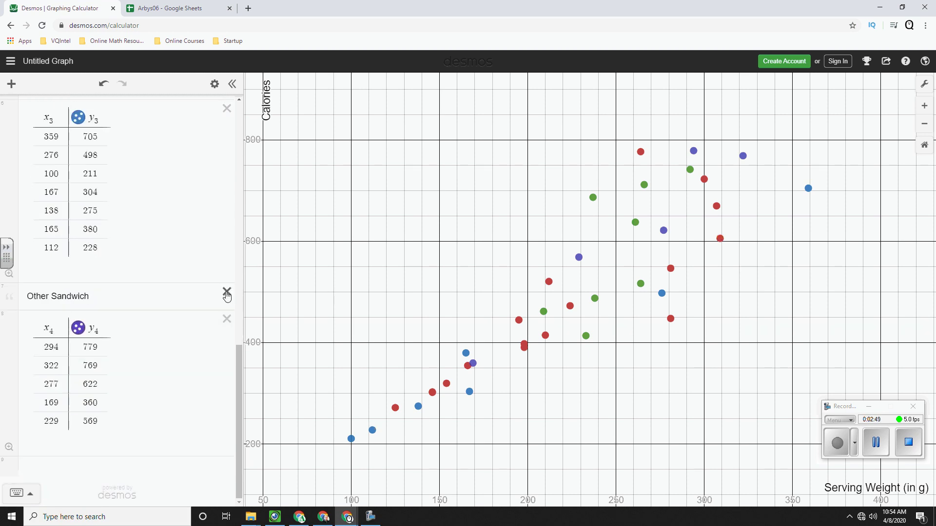
pyautogui.click(227, 294)
pyautogui.click(227, 320)
pyautogui.scroll(10, 208, 276)
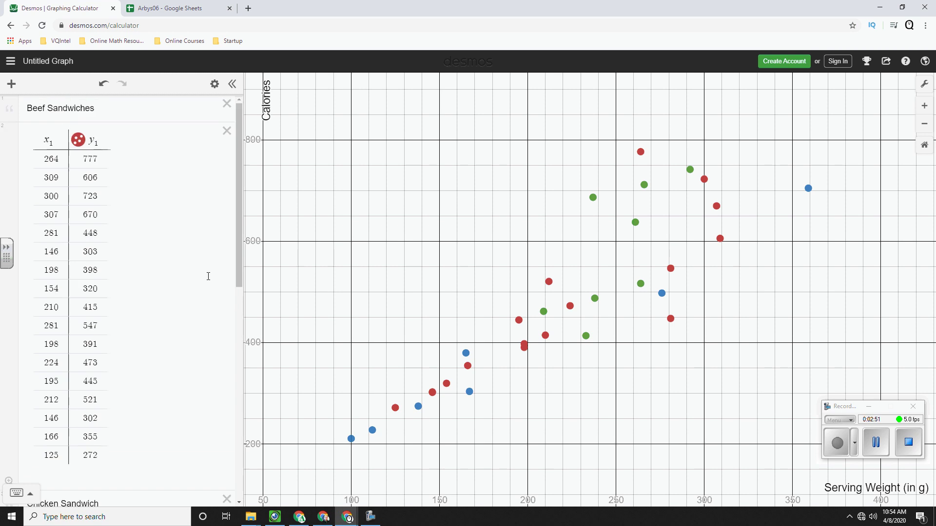
# Step: Show the beef sandwich points as hollow circles
pyautogui.click(78, 140)
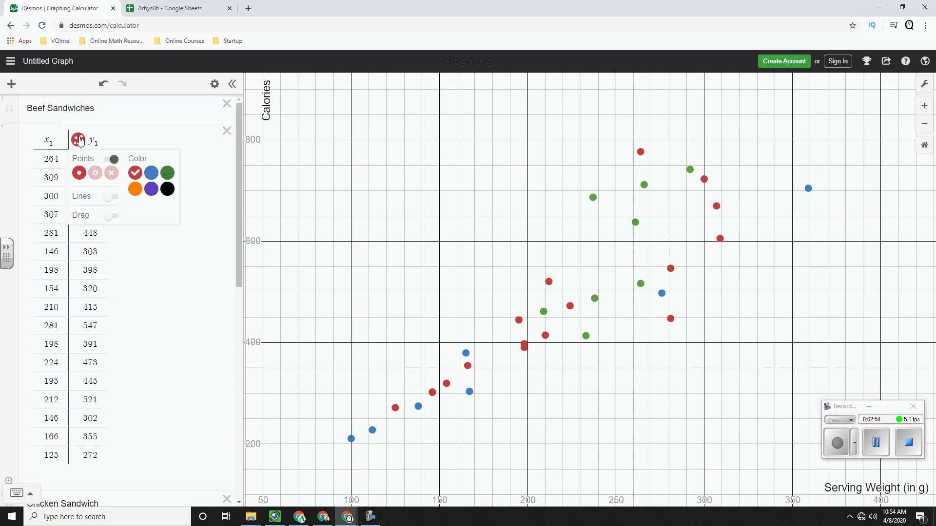
pyautogui.click(96, 174)
pyautogui.click(219, 184)
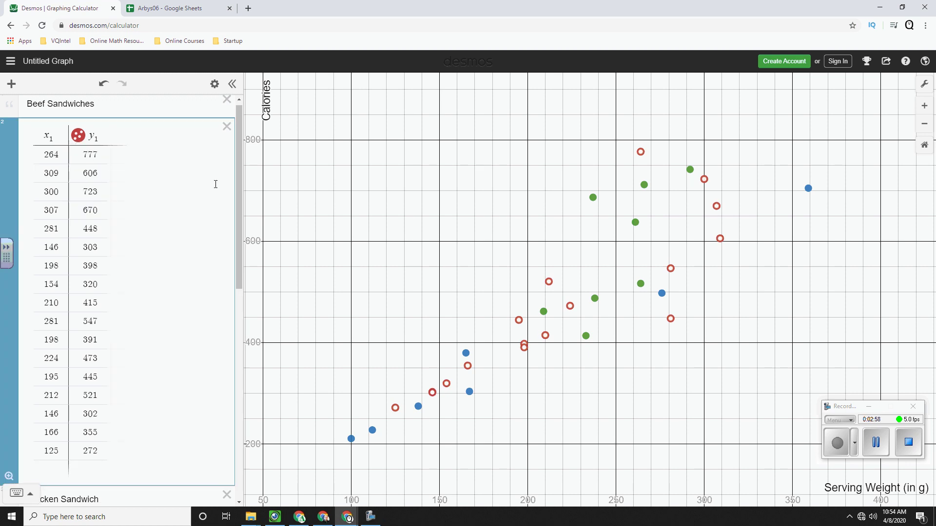
pyautogui.scroll(-7, 215, 184)
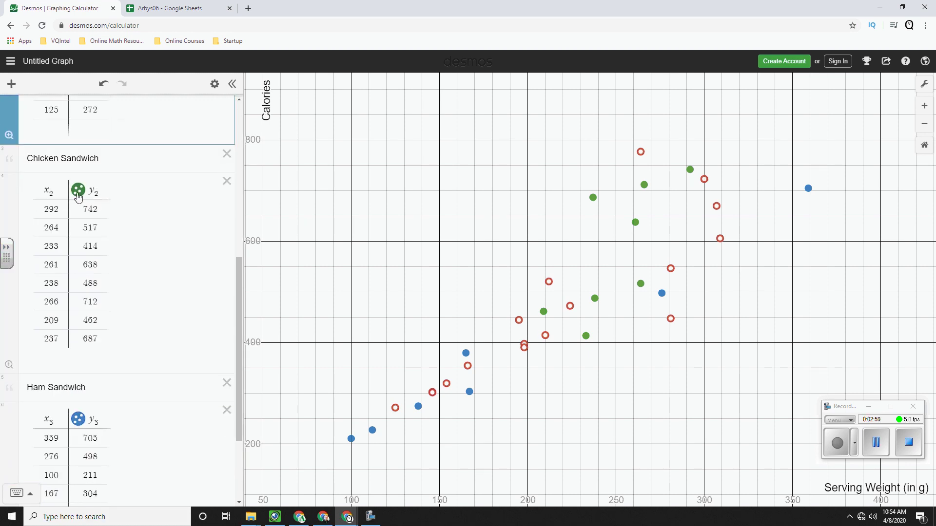
# Step: Show the chicken sandwich points as X marks
pyautogui.click(78, 193)
pyautogui.click(111, 223)
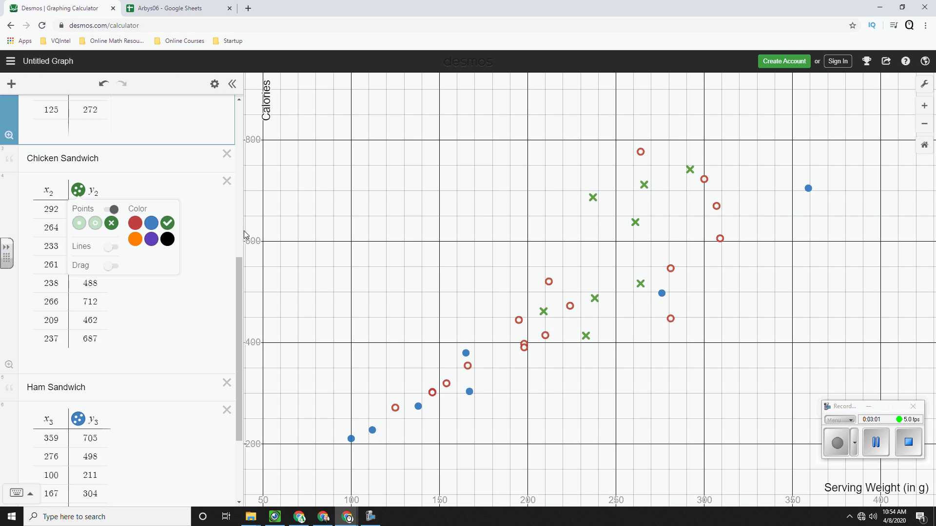
pyautogui.click(230, 232)
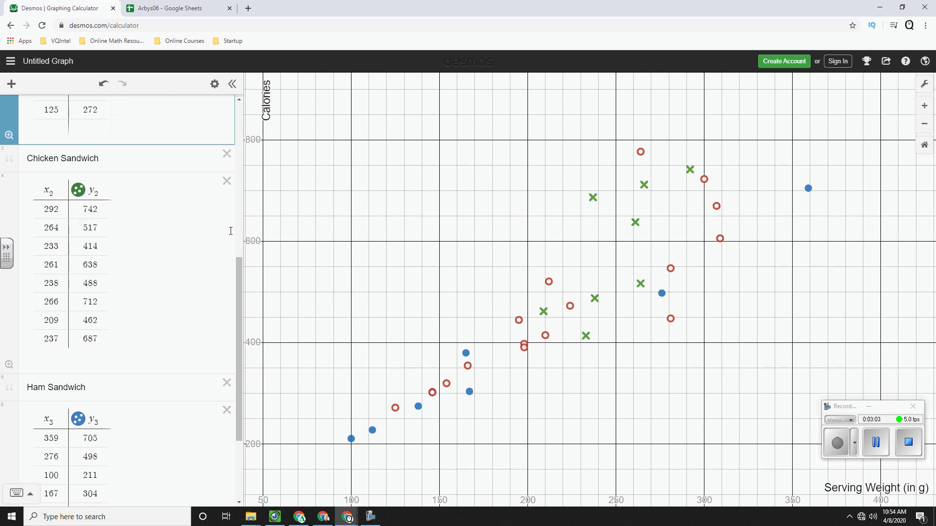